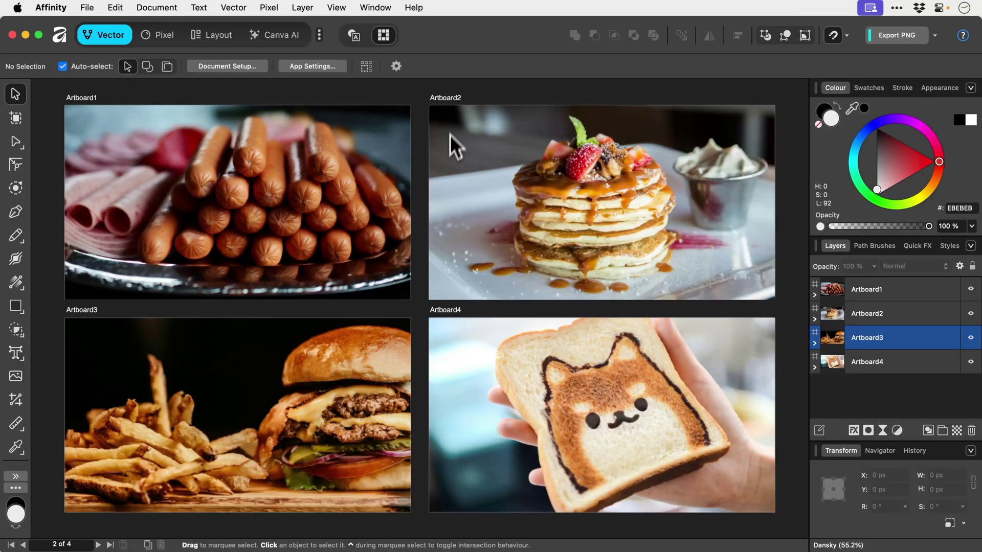
Step: Check Artboard2's quick export options, then marquee-select all four food-photo artboards
left_click(455, 100)
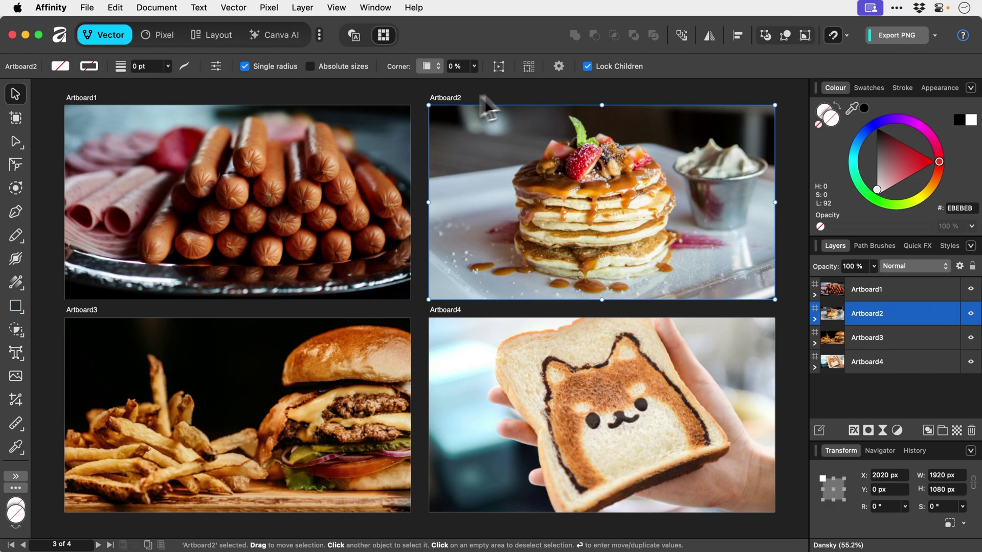
left_click(934, 37)
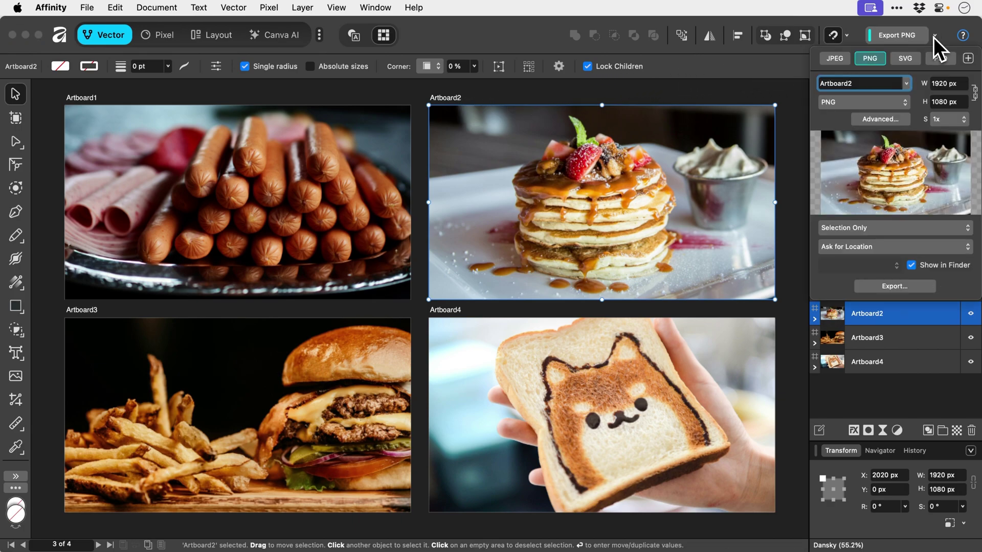
left_click(934, 37)
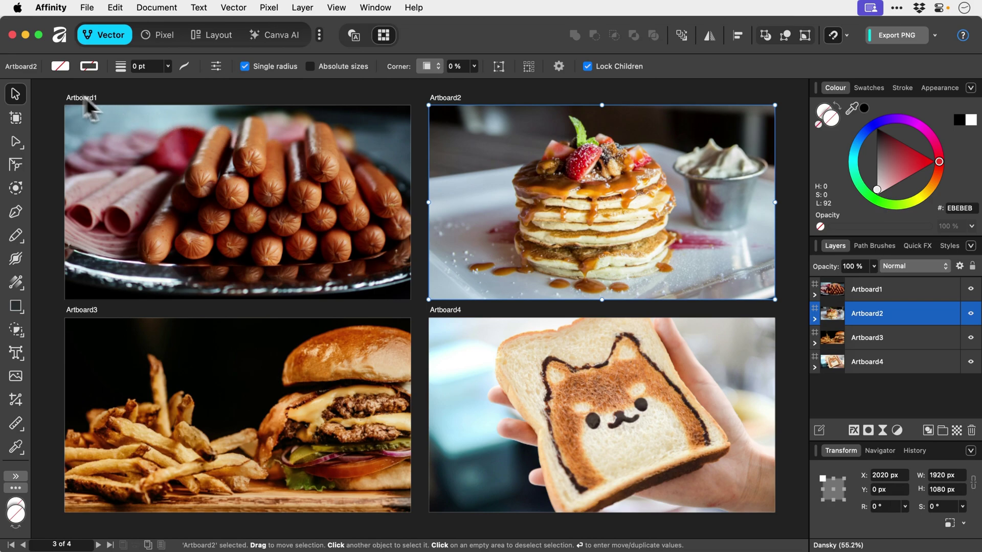
left_click(51, 89)
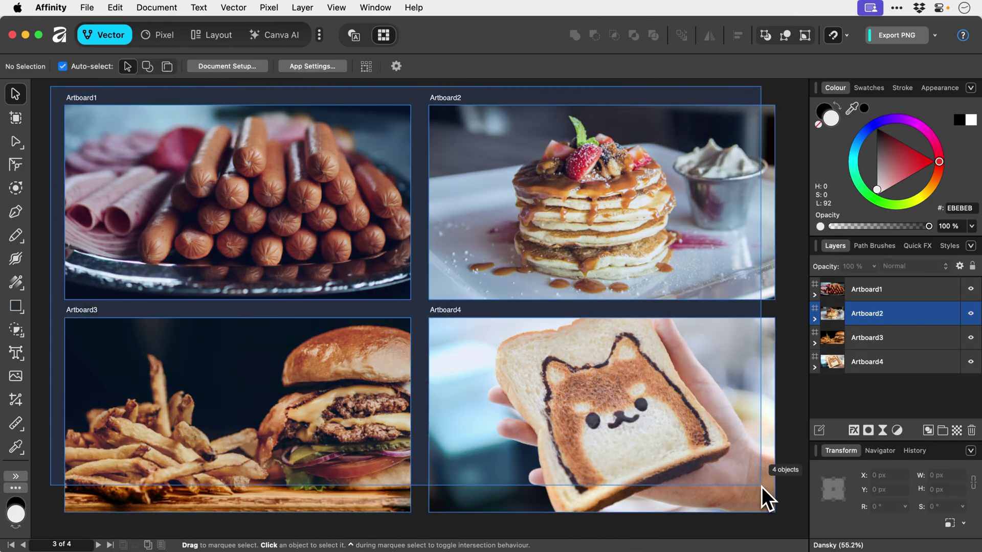
left_click_drag(53, 99, 763, 488)
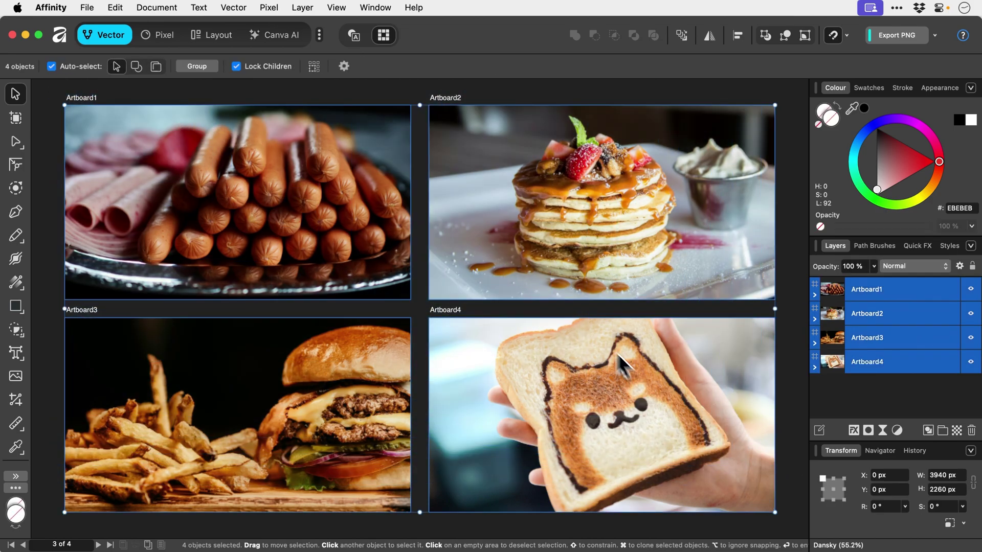
Step: Find the Slice studio in the studio list under the Affinity menu
left_click(319, 36)
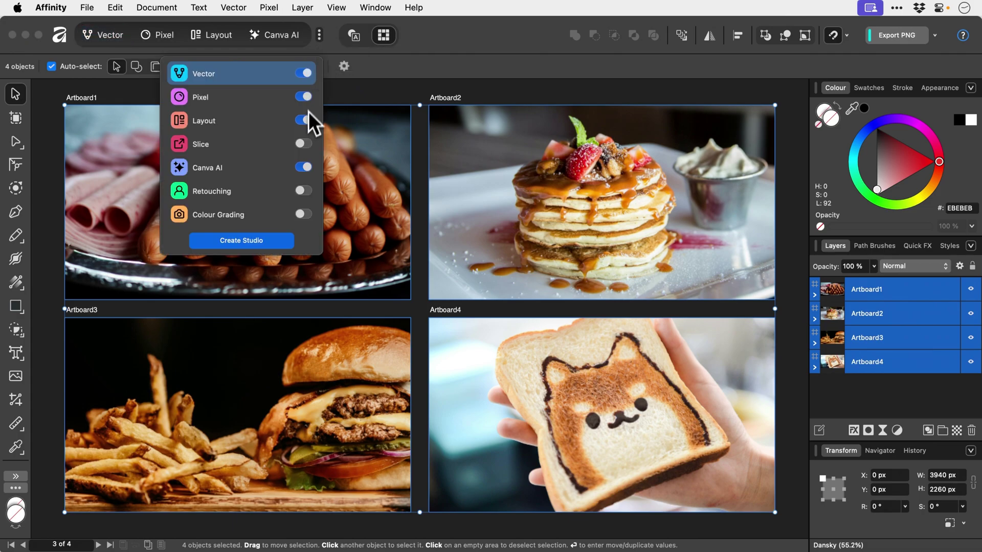
left_click(322, 40)
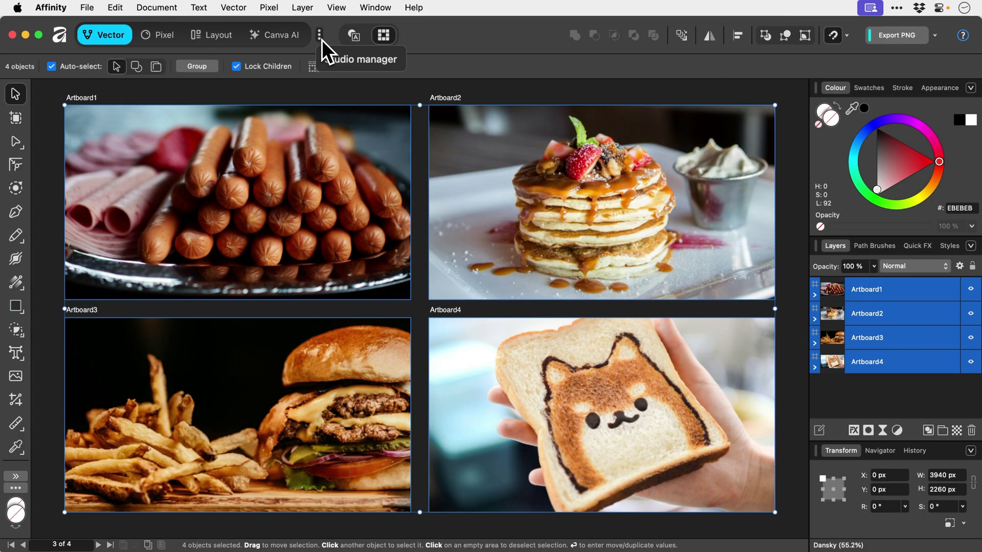
left_click(61, 12)
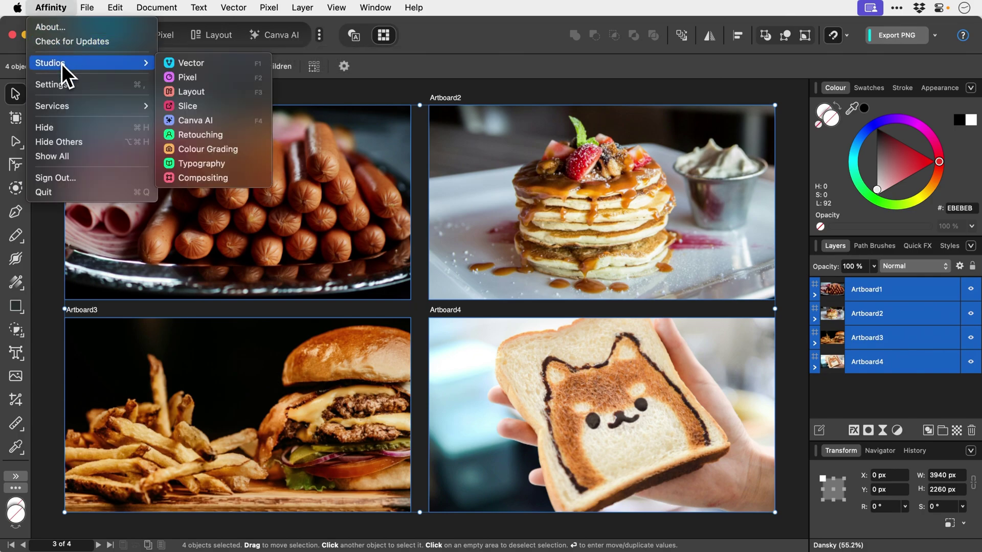
mouse_move(50, 62)
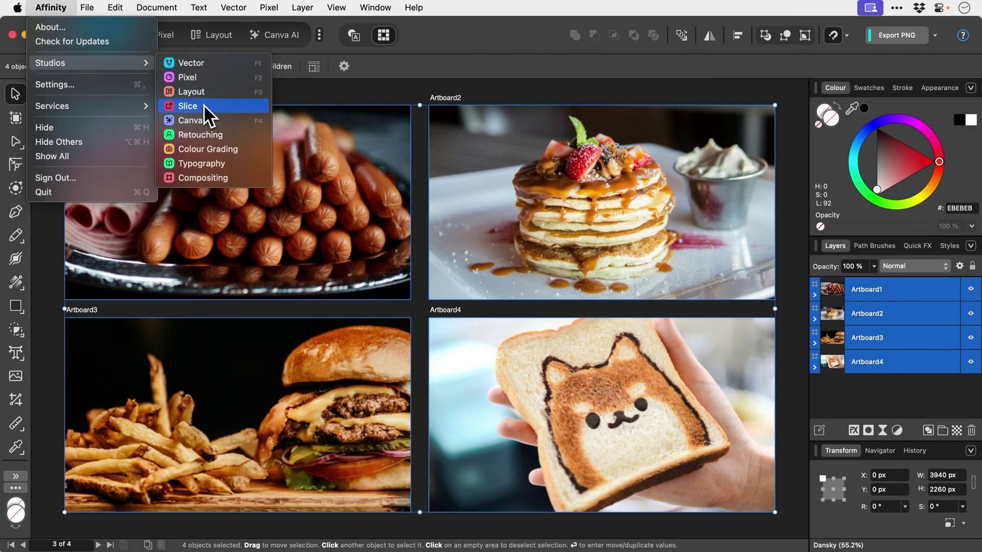
Step: In the Slice studio, set export format to JPEG with the Best quality preset
key("Escape")
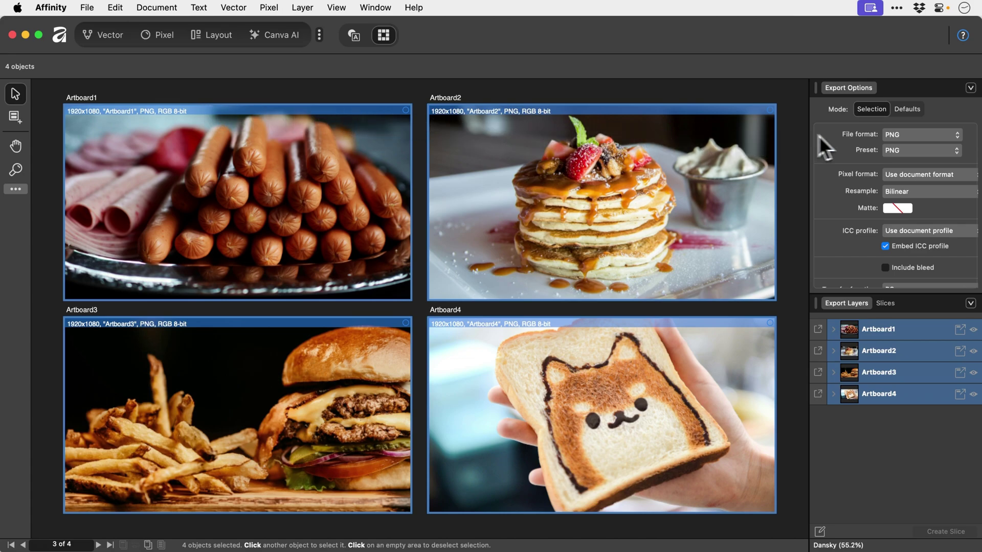
left_click(893, 137)
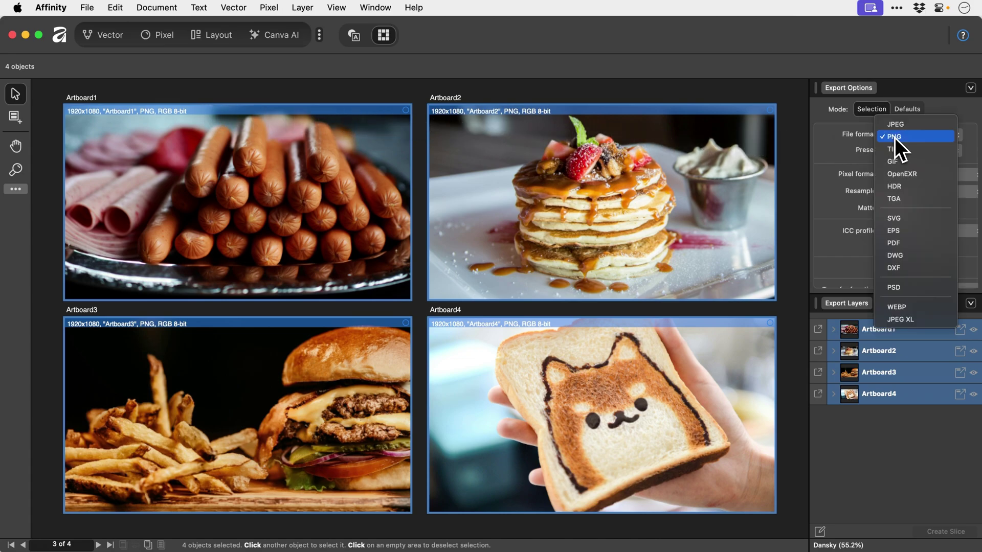
left_click(905, 127)
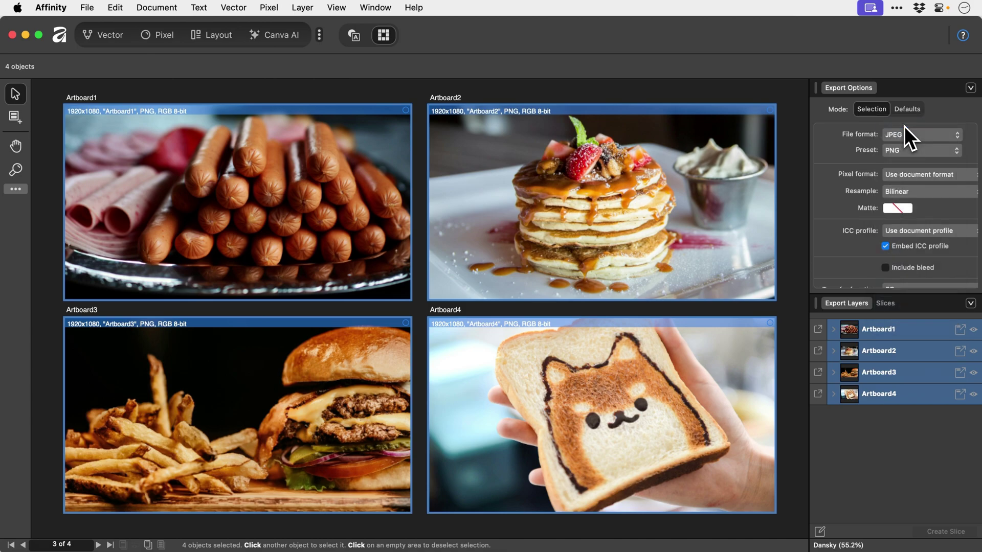
left_click(906, 151)
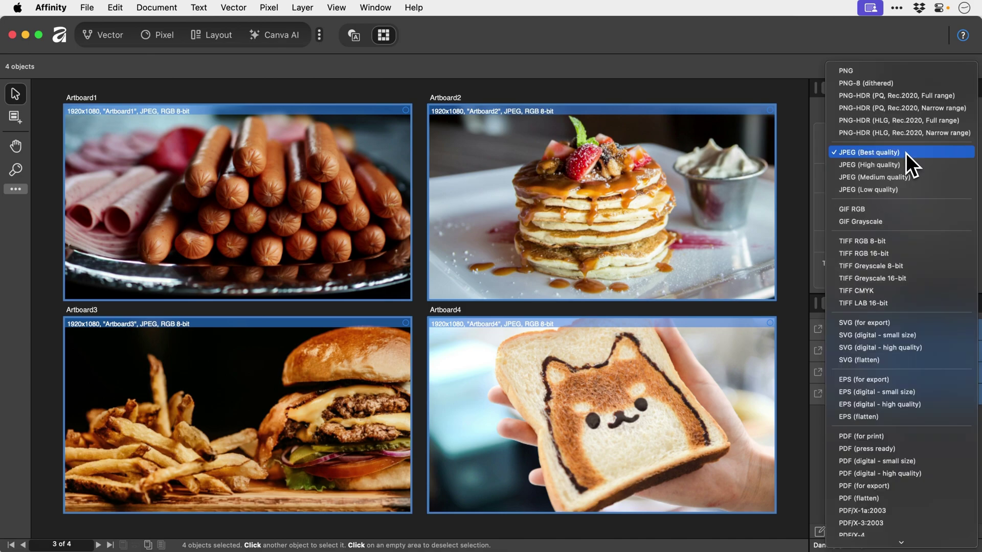
left_click(906, 153)
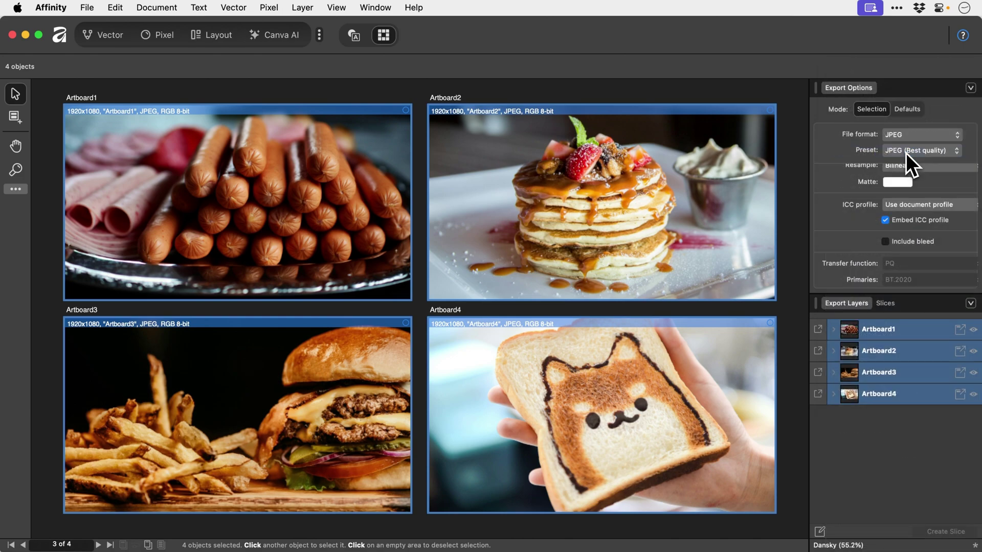
left_click(906, 207)
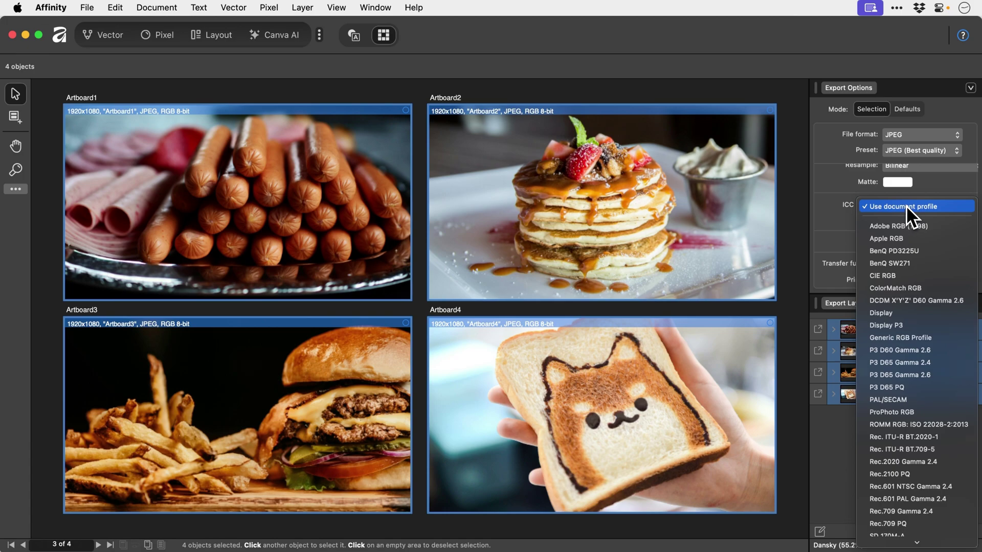
Step: Keep the document colour profile, apply Single JPEG (High quality), and export four slices to Desktop
left_click(906, 207)
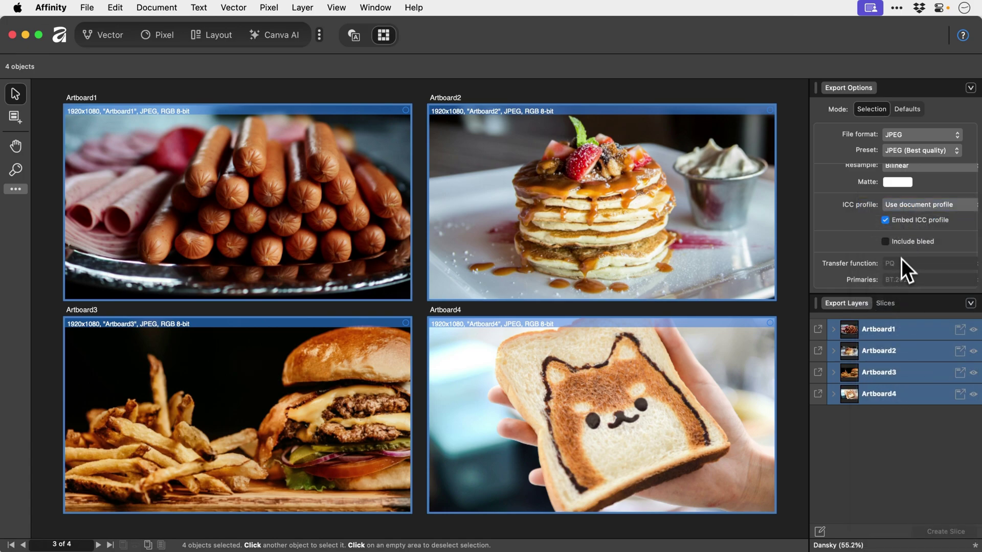
left_click(887, 304)
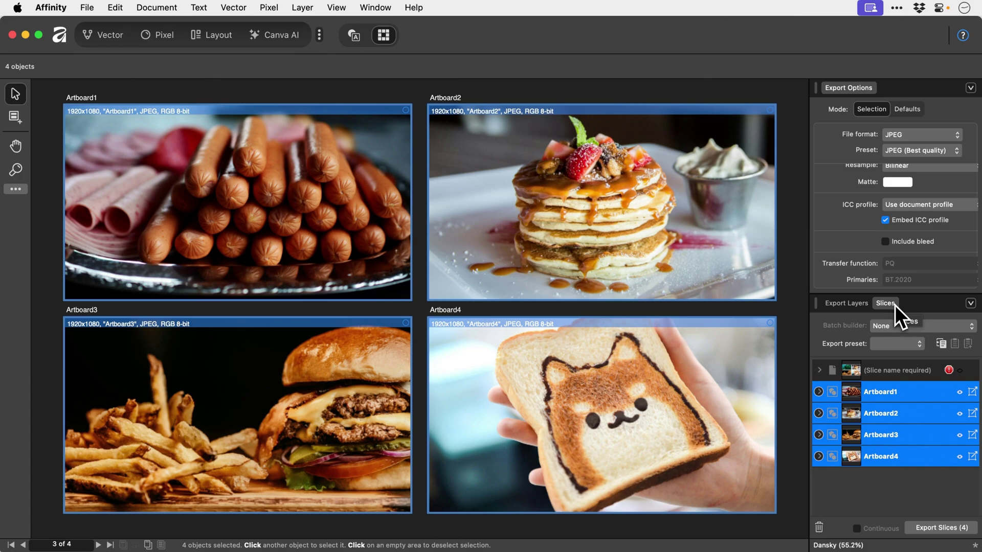
left_click(893, 344)
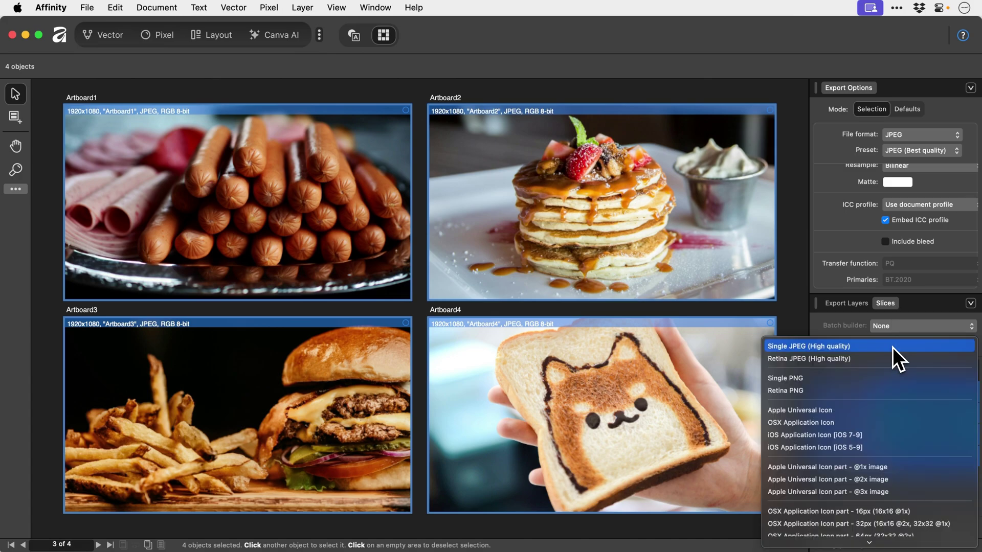
left_click(893, 347)
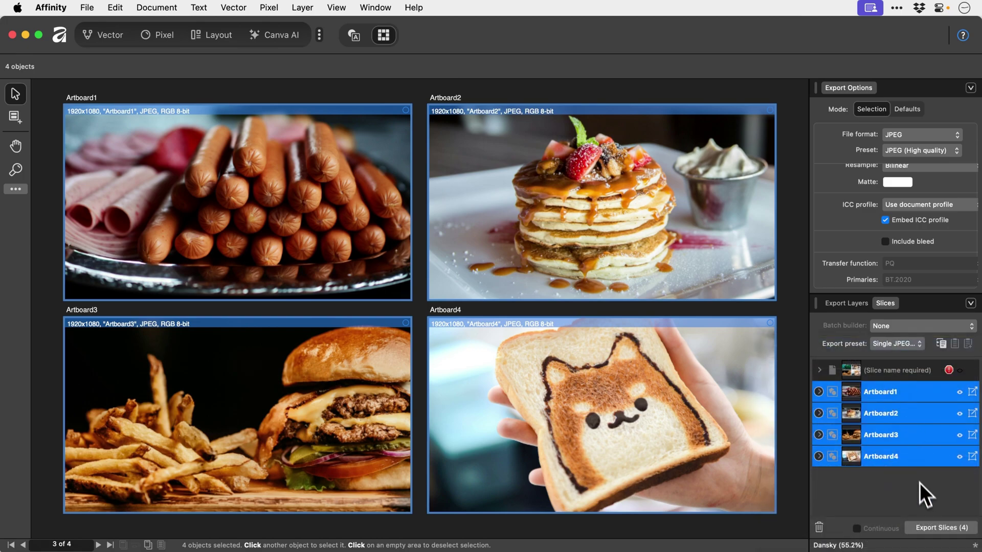
left_click(931, 527)
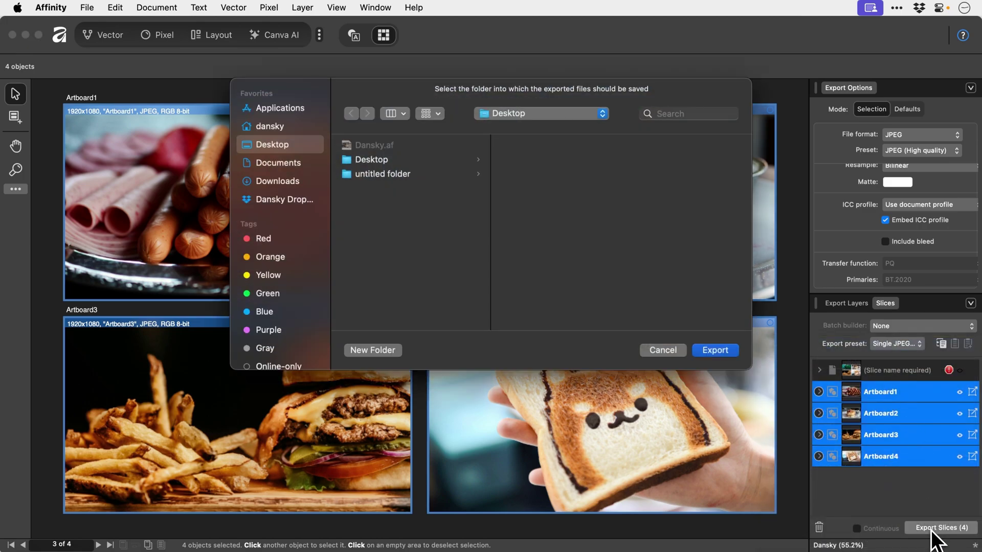
key("Return")
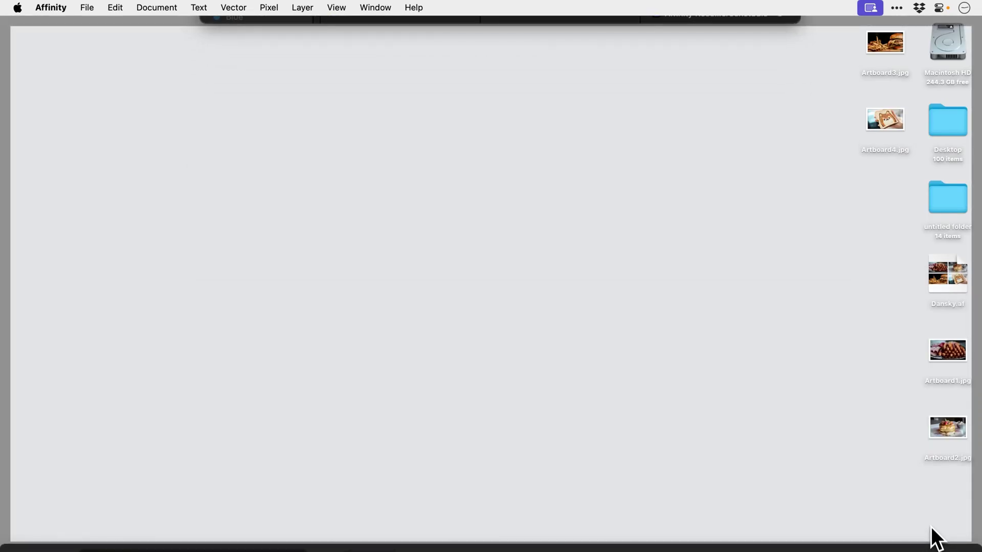
Step: Select Artboard4.jpg on the Desktop and preview it in Quick Look
left_click(893, 123)
key("space")
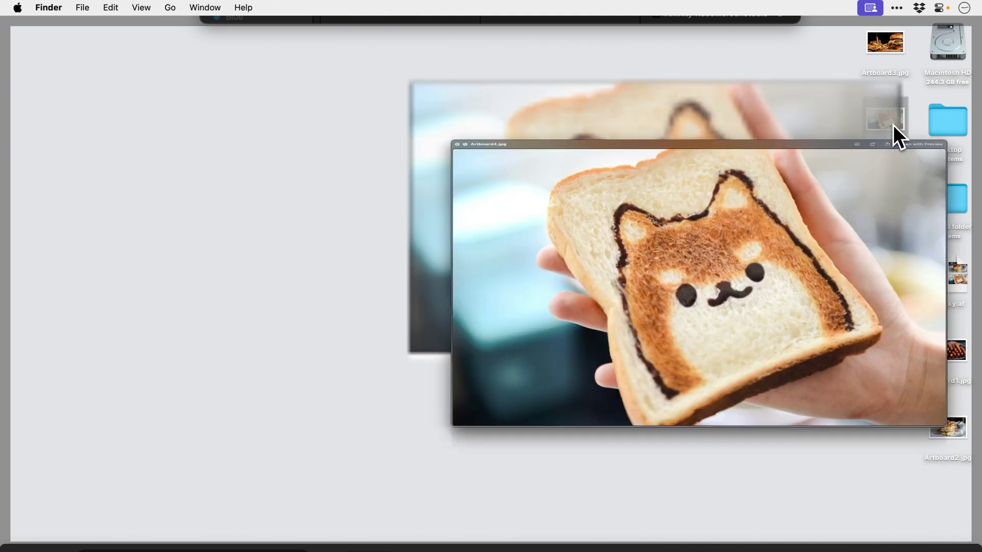